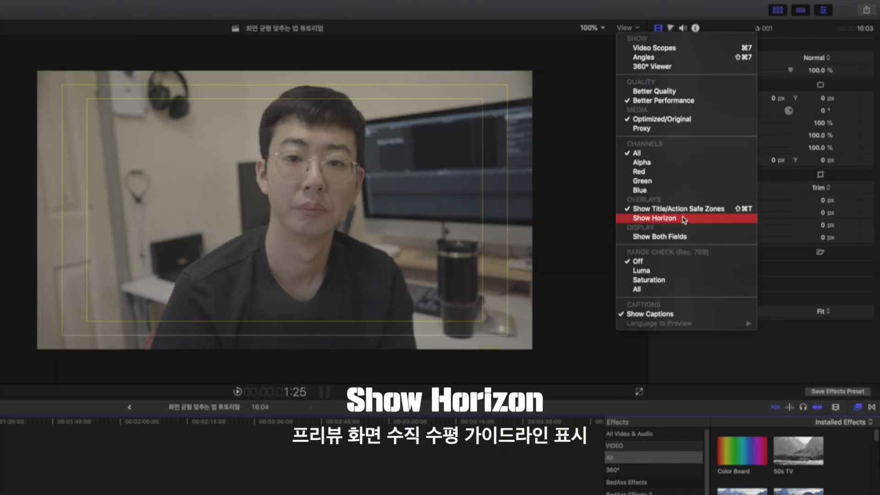
Step: Turn on the horizon overlay in the viewer and rotate the clip to 0.1° with Transform
left_click(662, 216)
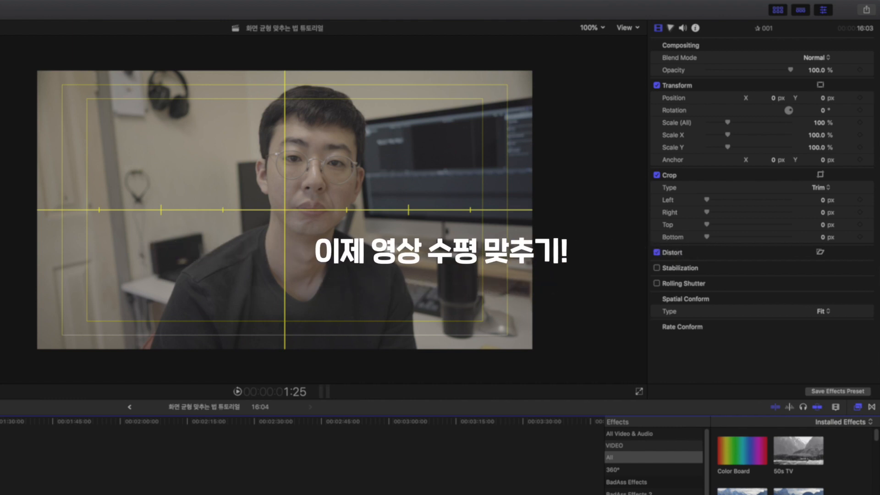
key("shift+t")
left_click_drag(305, 211, 305, 212)
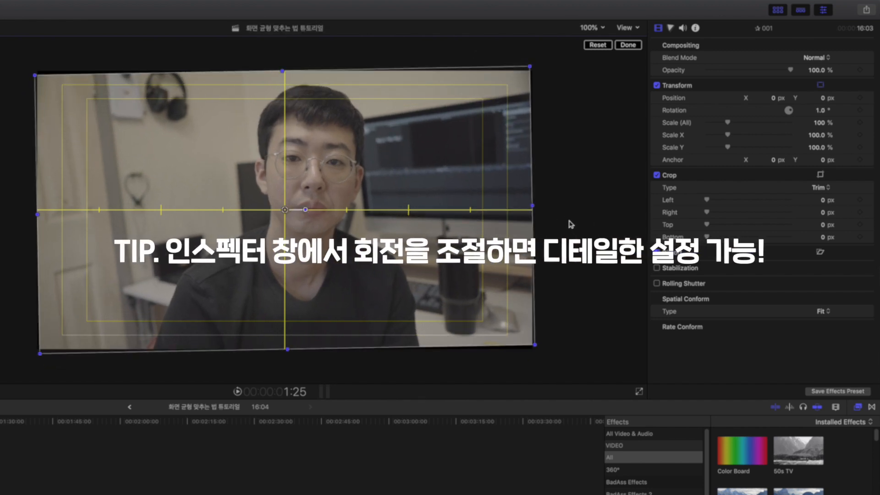
left_click_drag(305, 210, 305, 210)
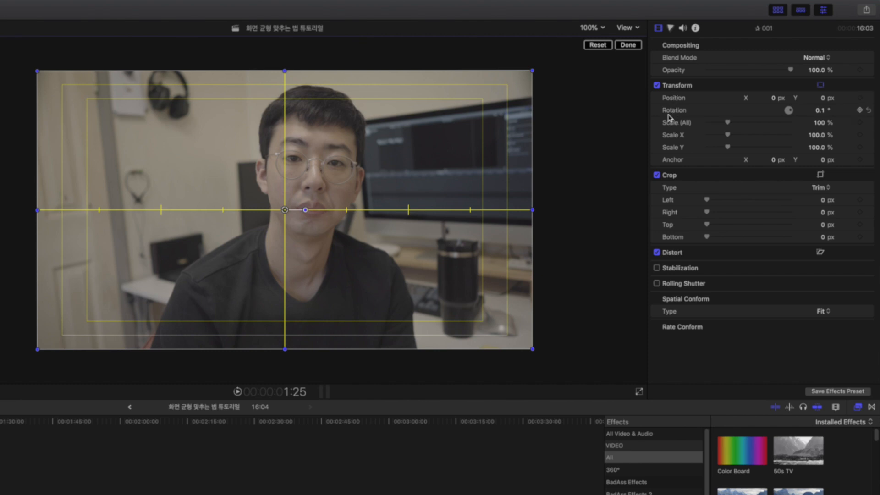
mouse_move(822, 114)
left_mouse_down()
mouse_move(845, 115)
mouse_move(821, 111)
left_mouse_up()
left_click(820, 110)
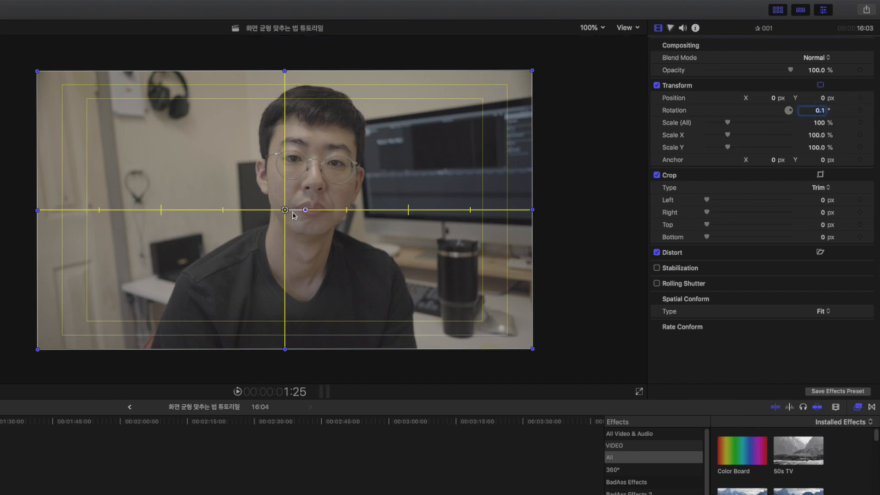
Step: Set the clip's rotation to 2.1°, align its centre with the vertical guide at X position 0 px, and finish the transform
left_click_drag(285, 210, 254, 210)
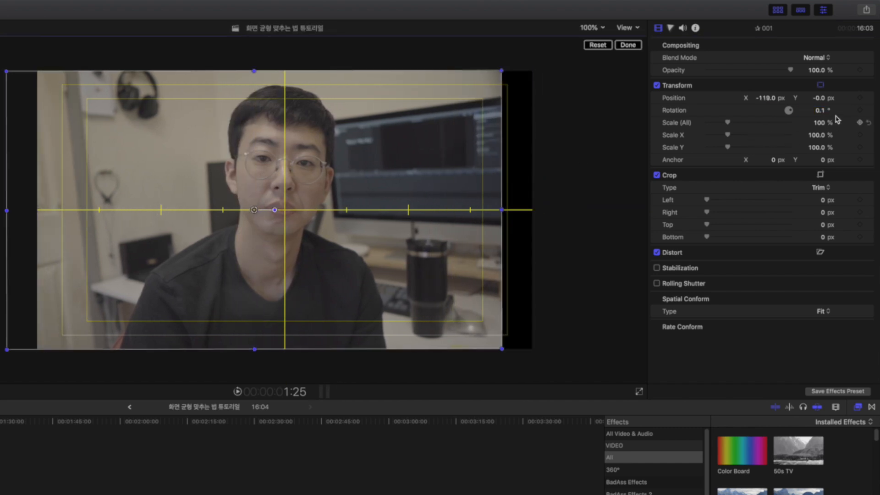
left_click(820, 111)
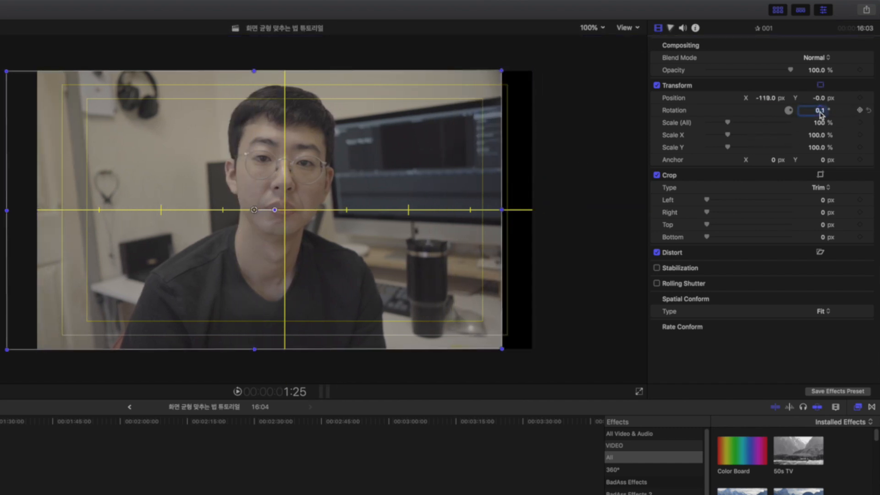
left_click_drag(820, 110, 820, 102)
left_click_drag(260, 211, 285, 210)
left_click(628, 44)
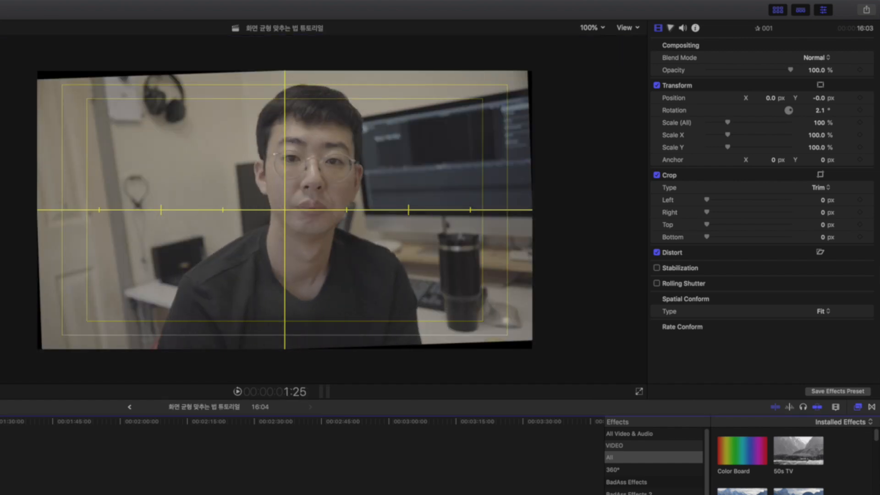
Step: Scale the rotated clip up uniformly to 110.23% so it covers the black corners of the frame
key("alt+d")
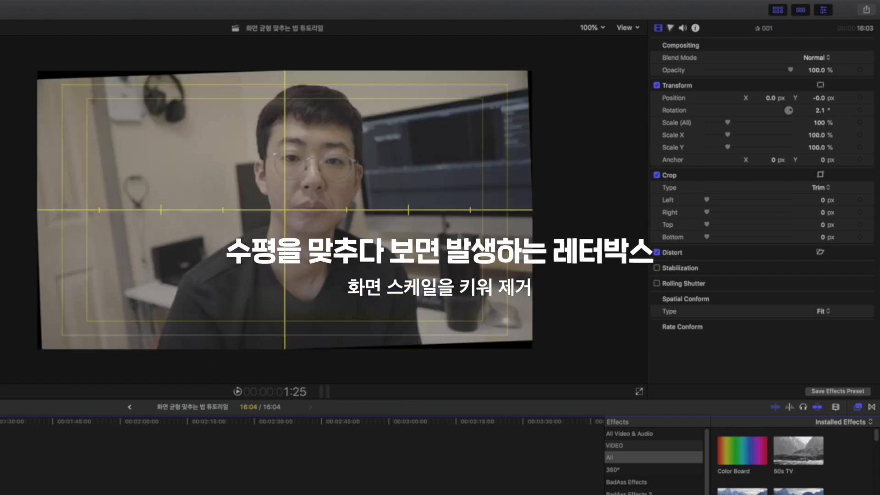
key("shift+t")
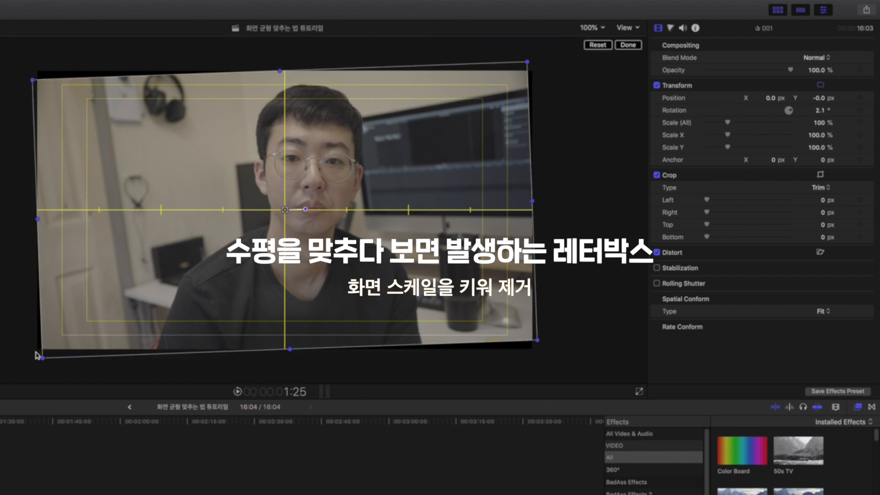
left_click_drag(42, 358, 17, 373)
left_click(628, 45)
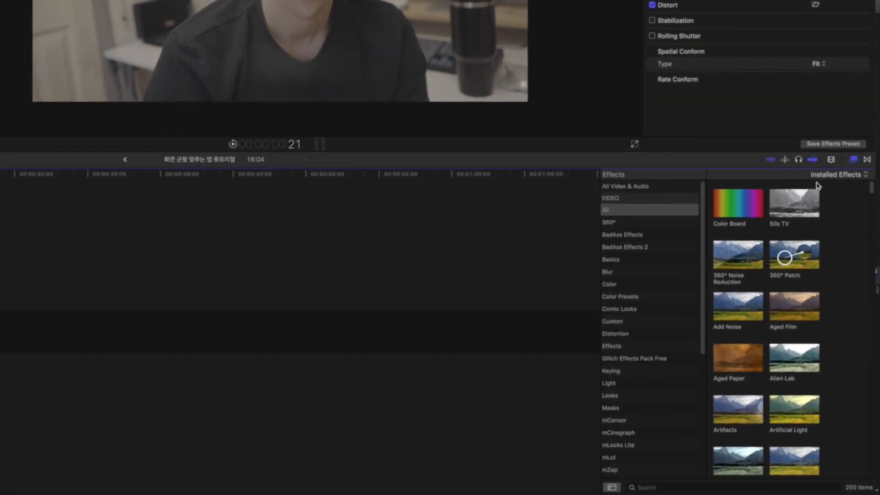
Step: Find the RT Leveler effect in the Custom category and place the Long Adjustment Layer title above the clip
left_click(857, 202)
left_click(853, 160)
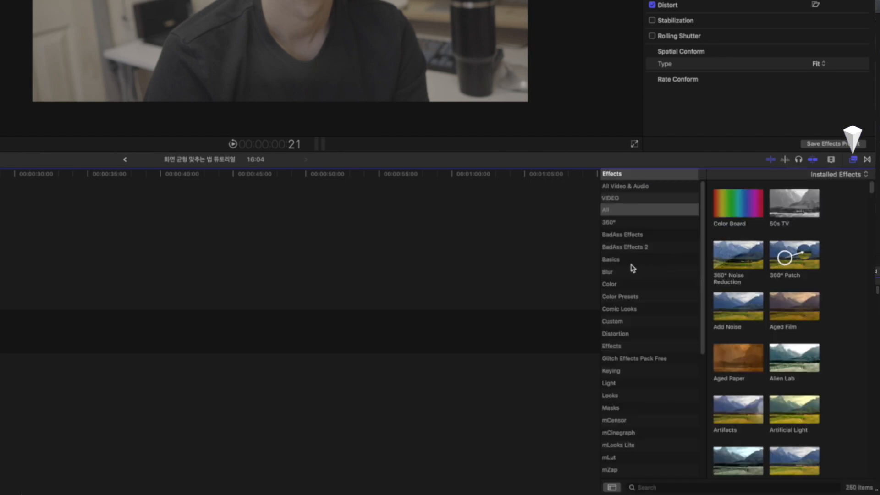
left_click(626, 323)
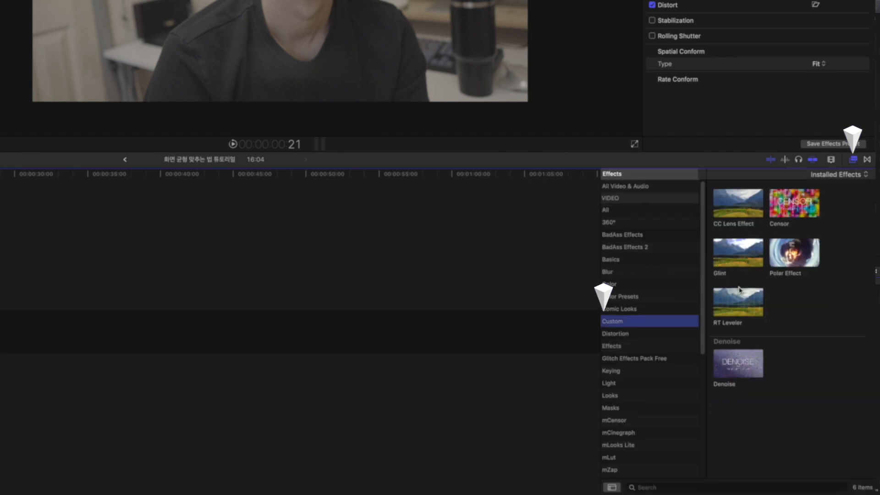
left_click(743, 300)
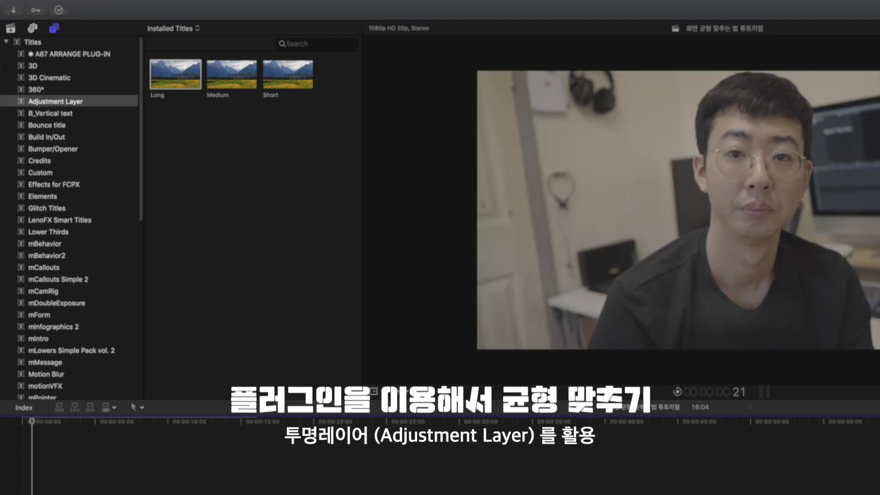
left_click_drag(176, 75, 236, 308)
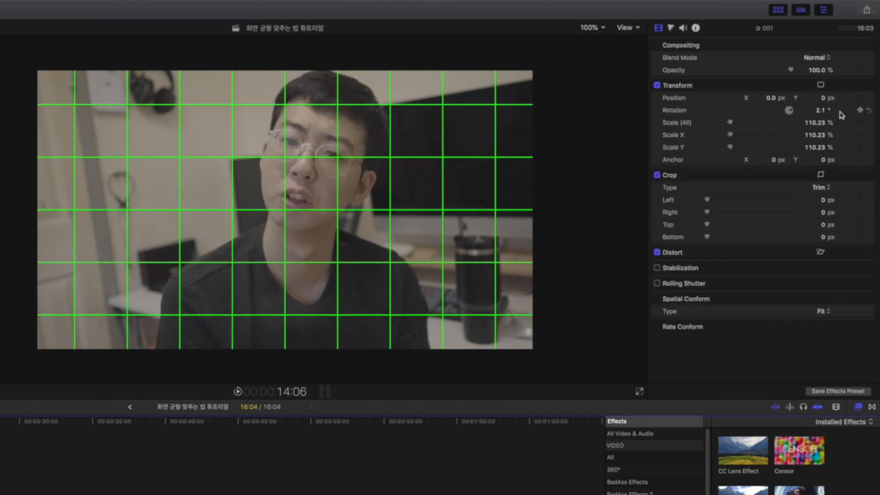
Step: Try a rotation of 4.1° on the clip itself, and reset its rotation to 0°
type("6.1")
key("Return")
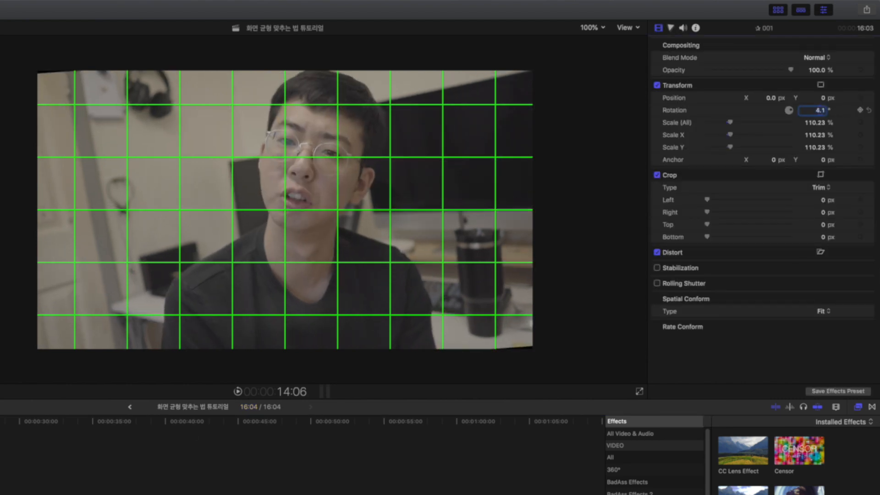
left_click(869, 110)
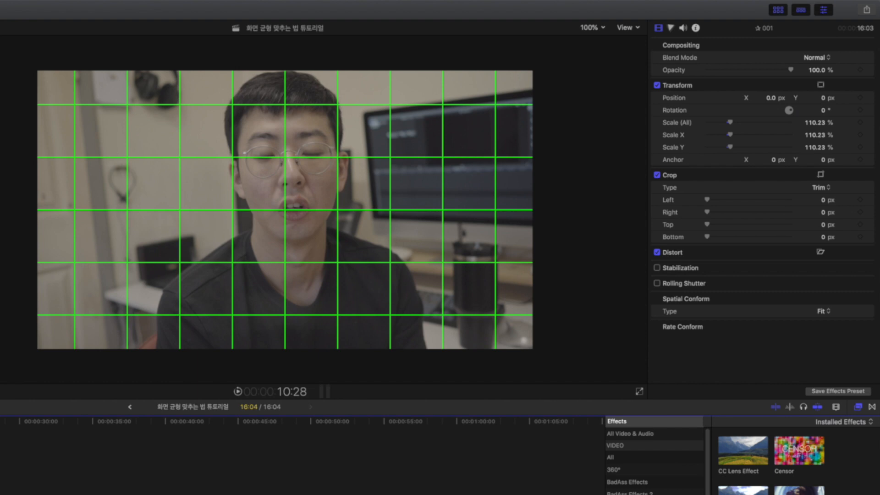
Step: Show the Long adjustment layer's RT Leveler settings, try a rotation of 271°, and reset the effect's rotation
left_click(123, 426)
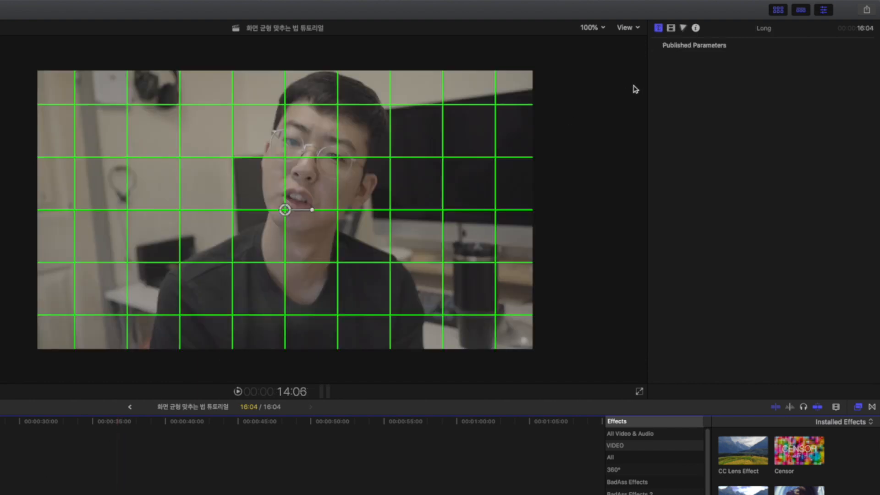
left_click(670, 28)
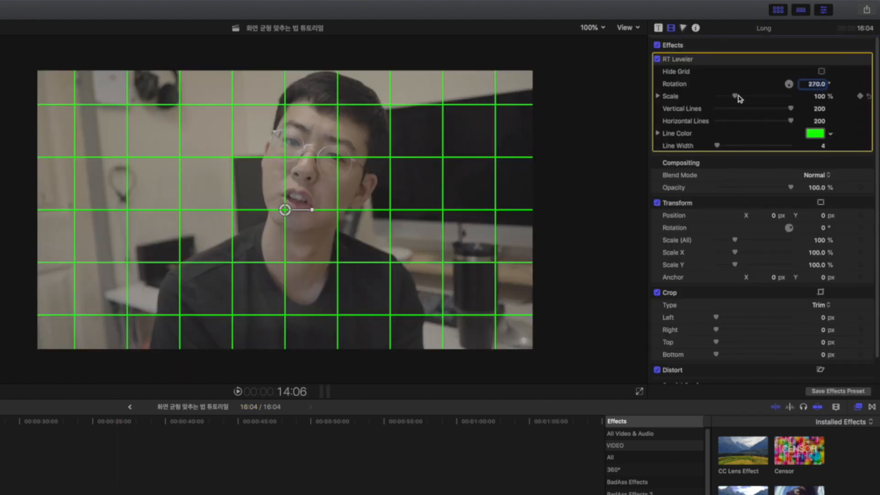
type("265")
key("Return")
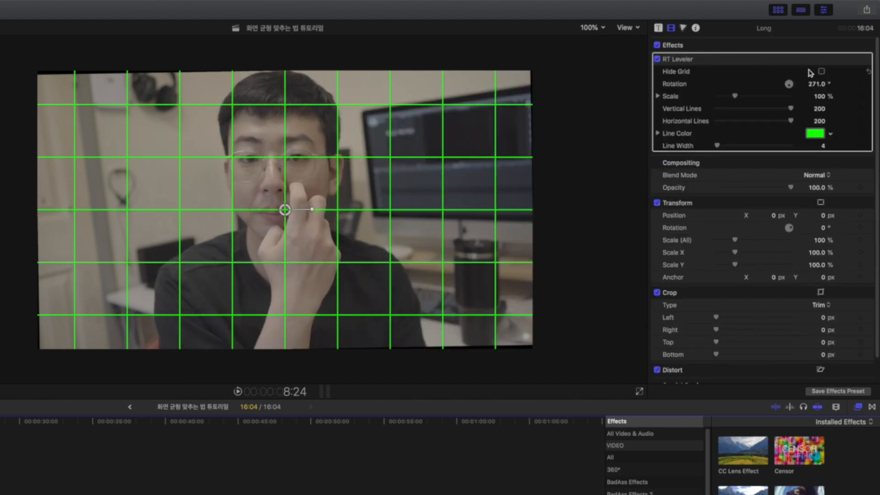
left_click(868, 85)
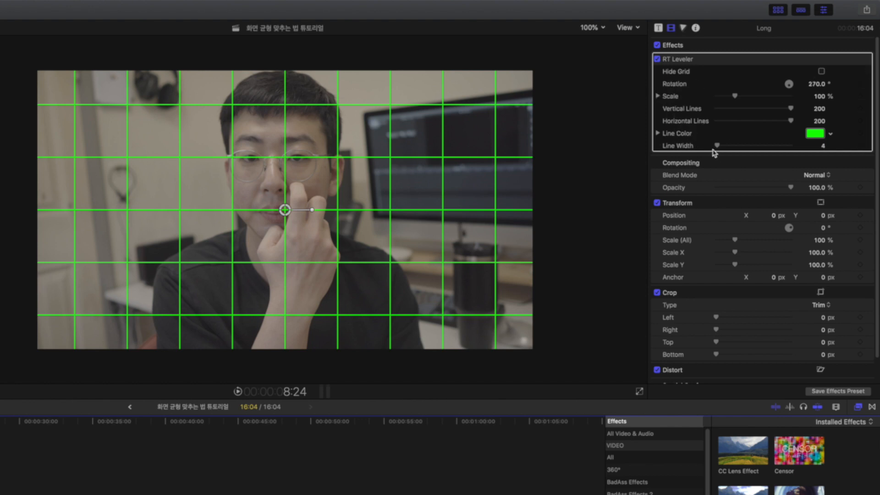
Step: Test hiding the RT Leveler grid, and set both its Vertical Lines and Horizontal Lines to 50
left_click(821, 72)
left_click(821, 72)
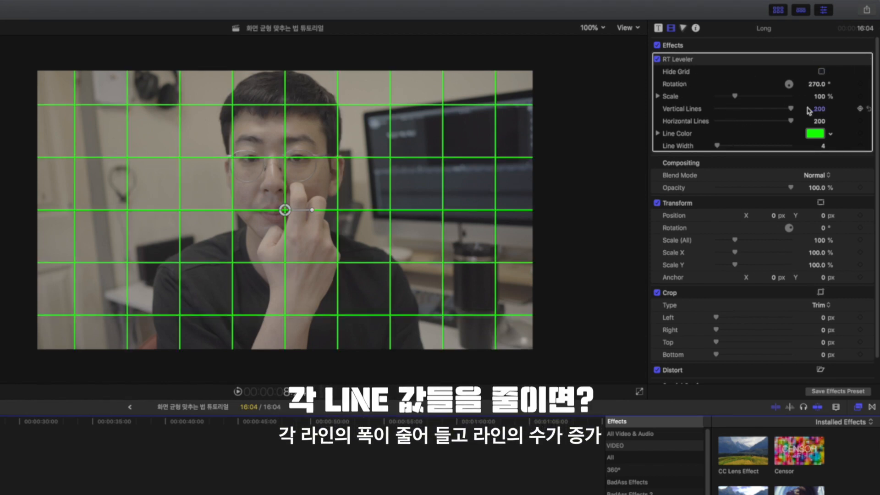
left_click_drag(818, 110, 688, 134)
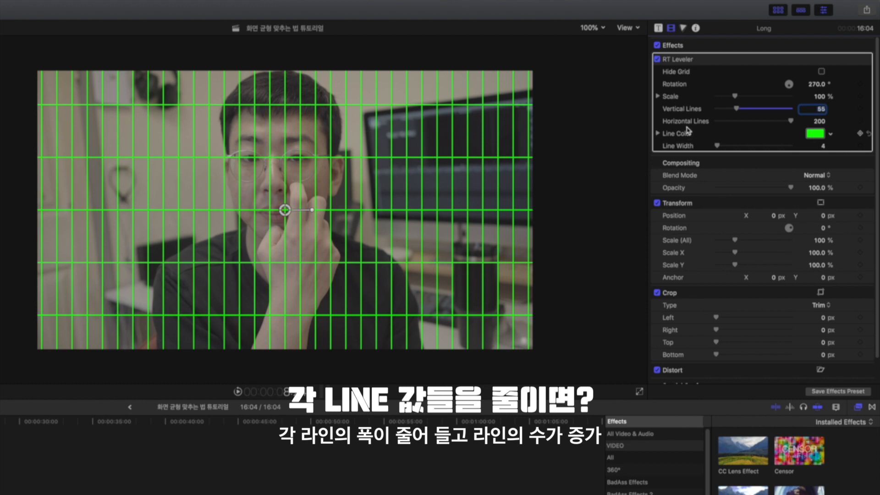
left_click_drag(818, 121, 819, 164)
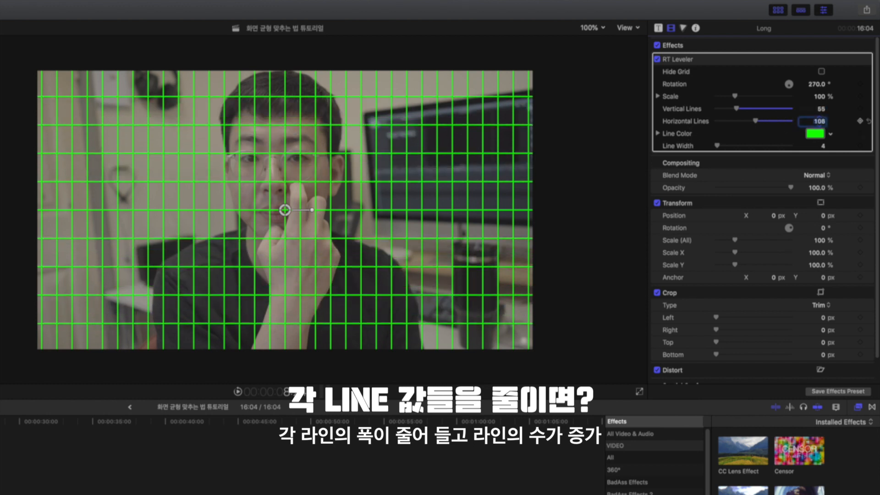
left_click(823, 110)
type("50")
key("Tab")
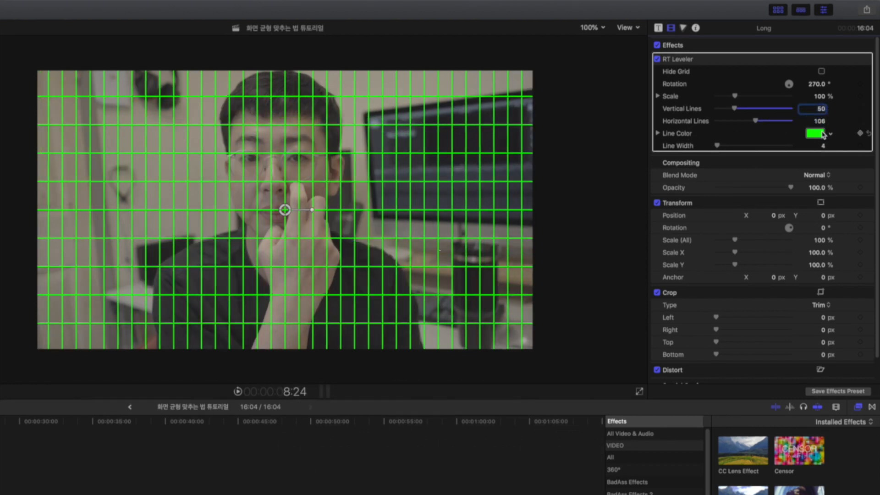
type("50")
key("Return")
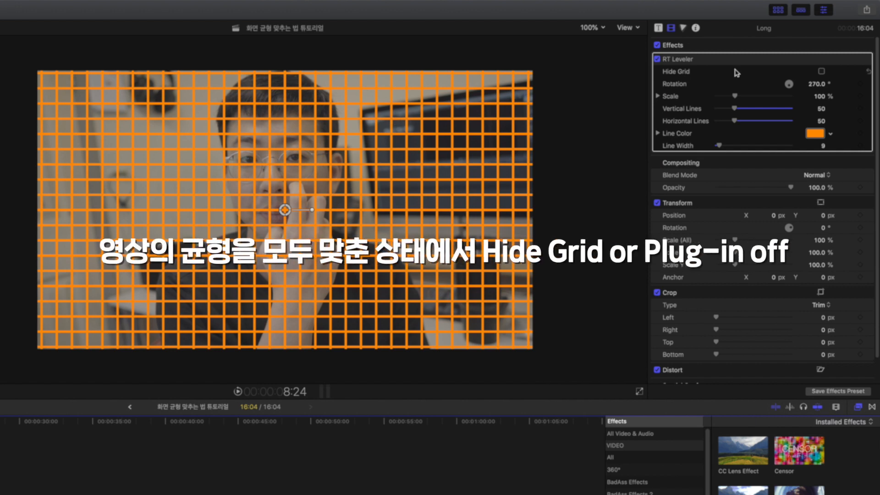
Step: Hide the RT Leveler grid, testing the plug-in off and on, and check the frames at 9:11 and 7:20
left_click(821, 71)
left_click(657, 59)
left_click(657, 59)
left_click(821, 71)
left_click(822, 72)
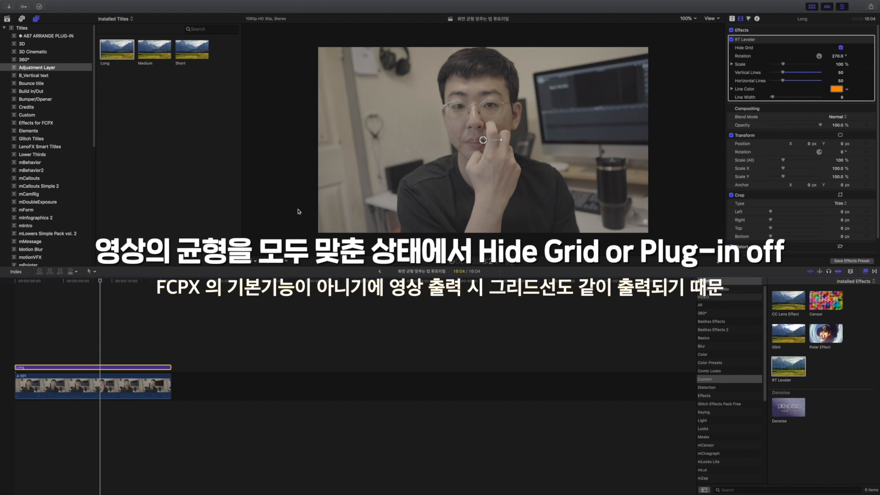
left_click(105, 282)
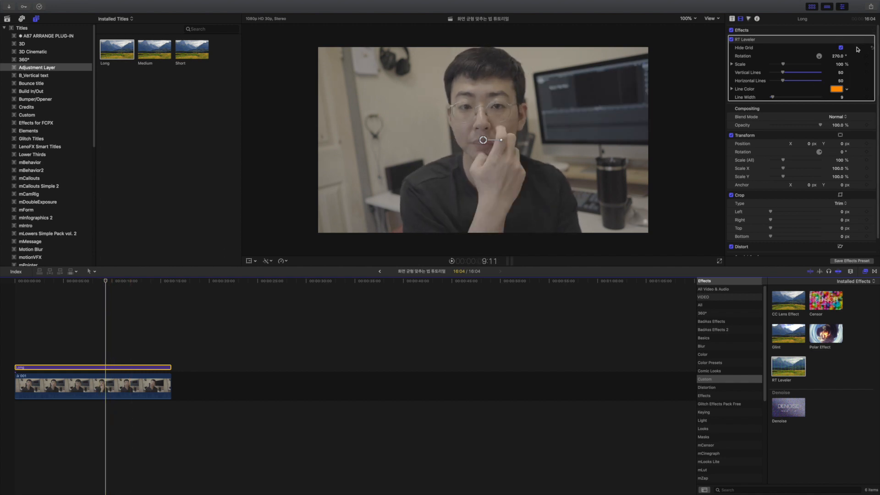
left_click(89, 282)
mouse_move(45, 3)
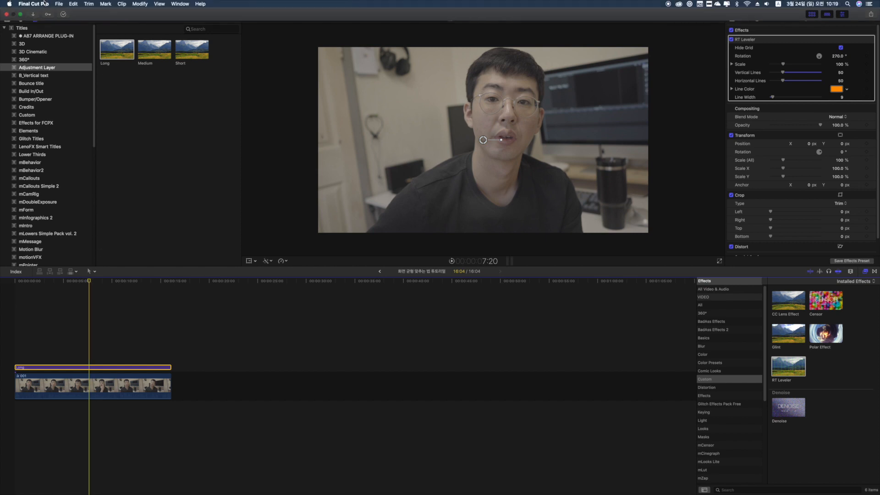